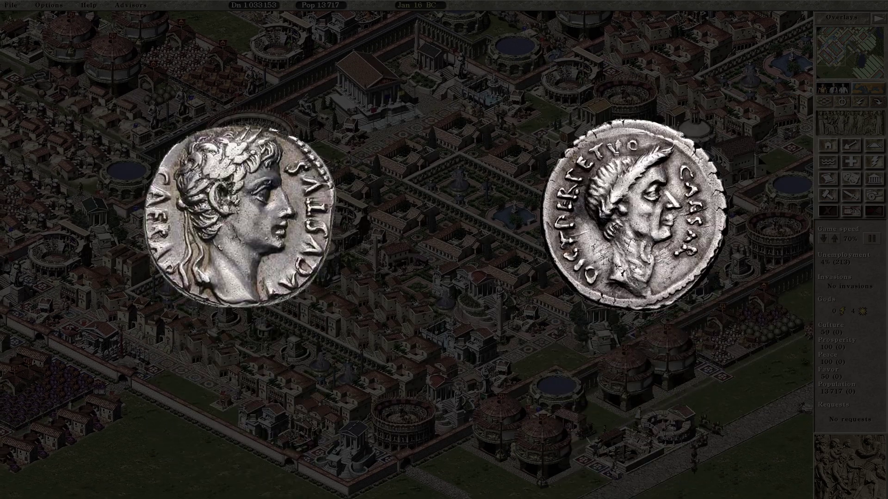
# Step: Scroll up and back down through the Caesar III store pages, both priced 5.99
pyautogui.scroll(3, 407, 254)
pyautogui.scroll(-3, 407, 254)
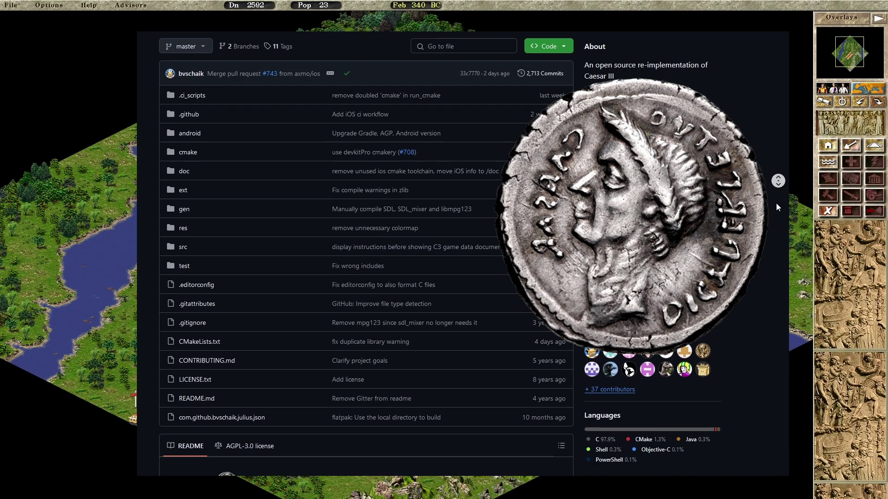
pyautogui.scroll(-5, 777, 207)
pyautogui.scroll(-4, 775, 204)
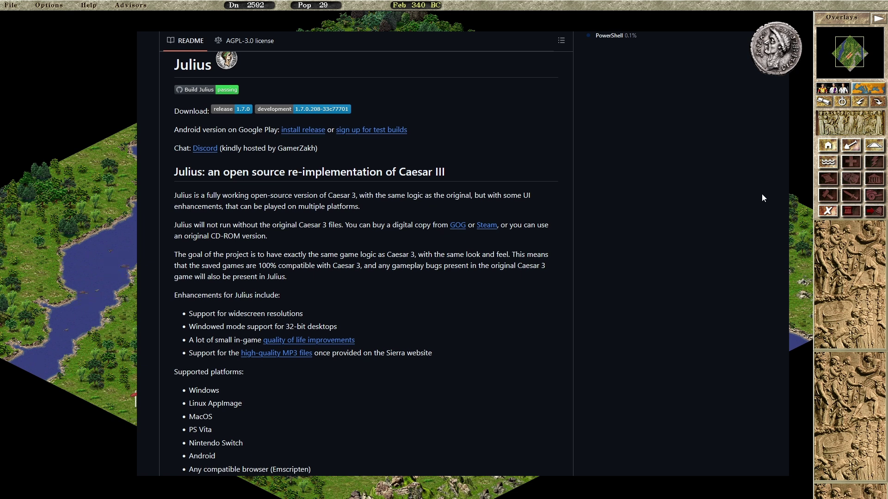
pyautogui.scroll(-3, 762, 204)
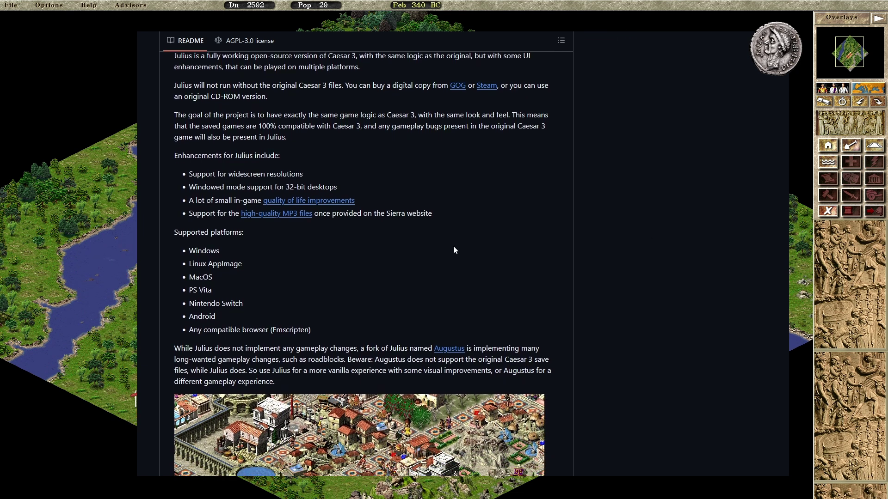
pyautogui.moveTo(185, 253); pyautogui.dragTo(256, 317)
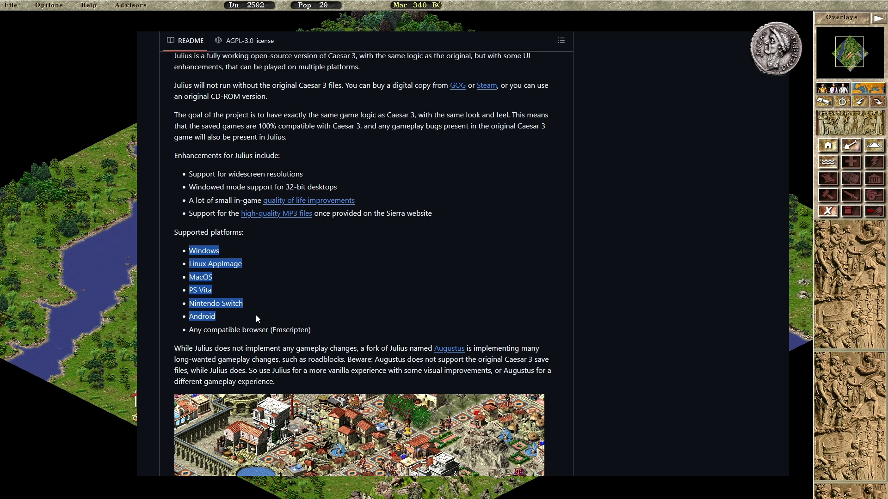
pyautogui.click(407, 289)
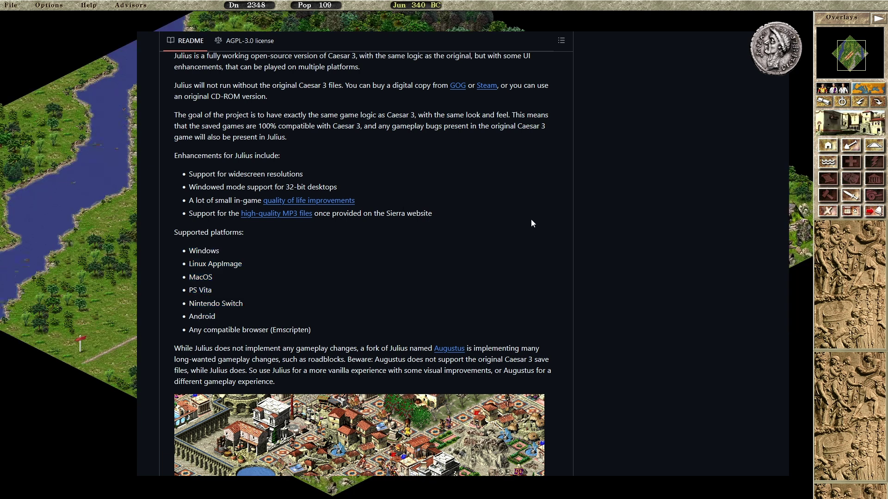
pyautogui.scroll(-3, 574, 245)
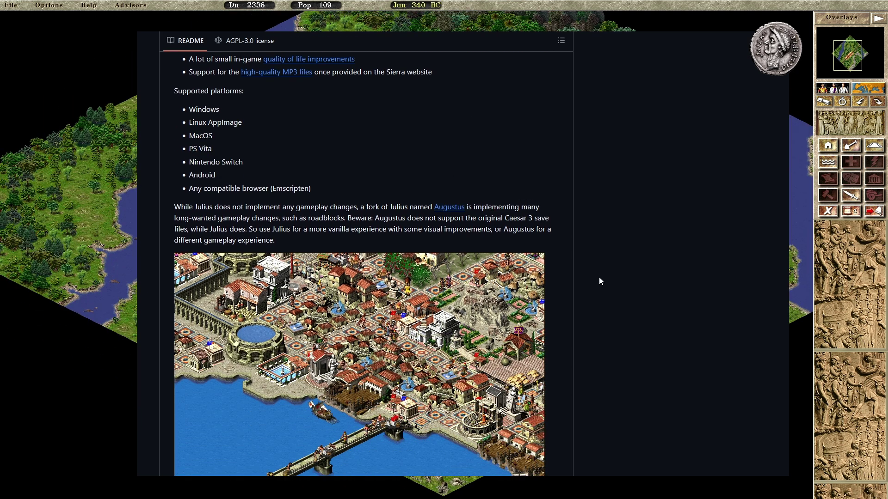
pyautogui.scroll(-1, 599, 281)
pyautogui.moveTo(243, 160); pyautogui.dragTo(362, 160)
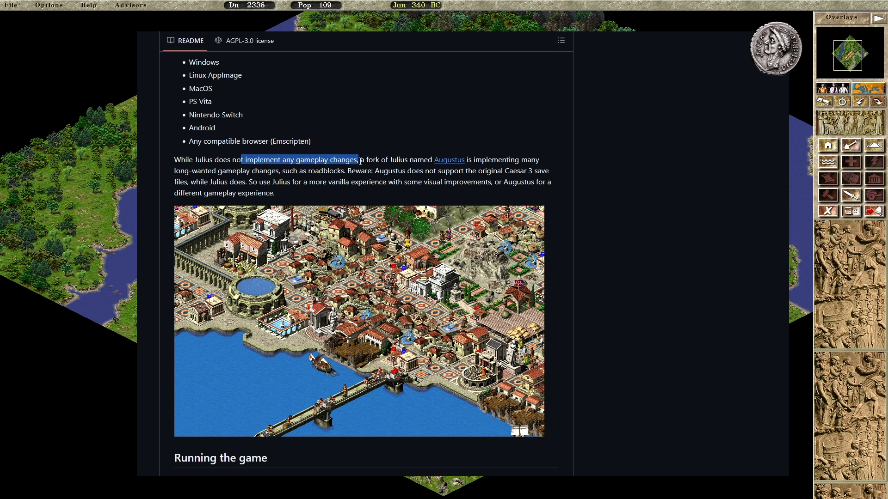
pyautogui.click(627, 220)
pyautogui.scroll(-2, 627, 221)
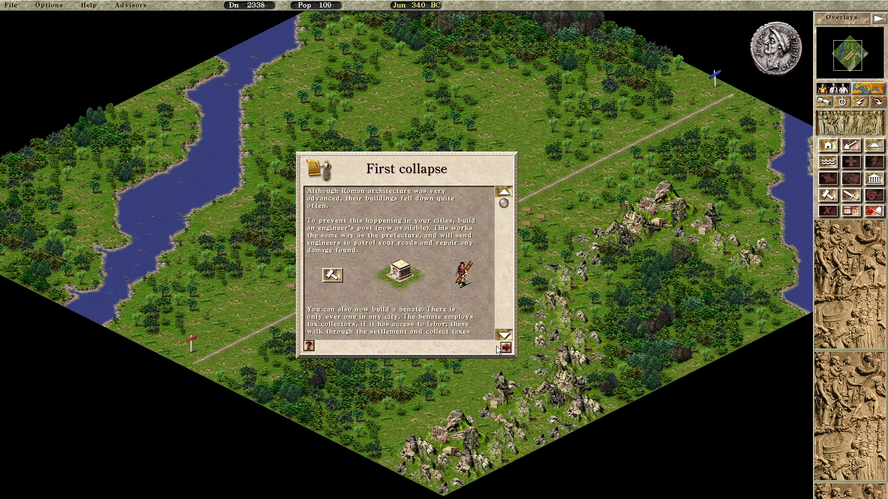
# Step: Read and close the First collapse message, then pick a temple and cancel its placement
pyautogui.click(504, 320)
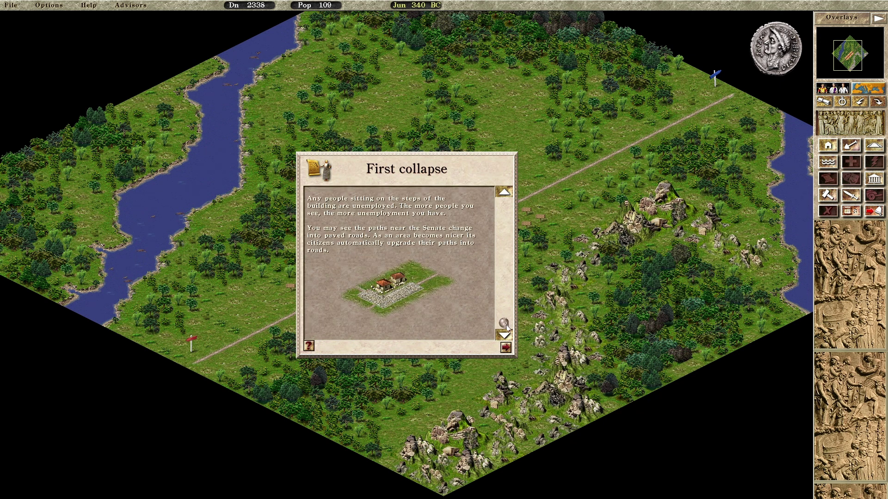
pyautogui.click(506, 347)
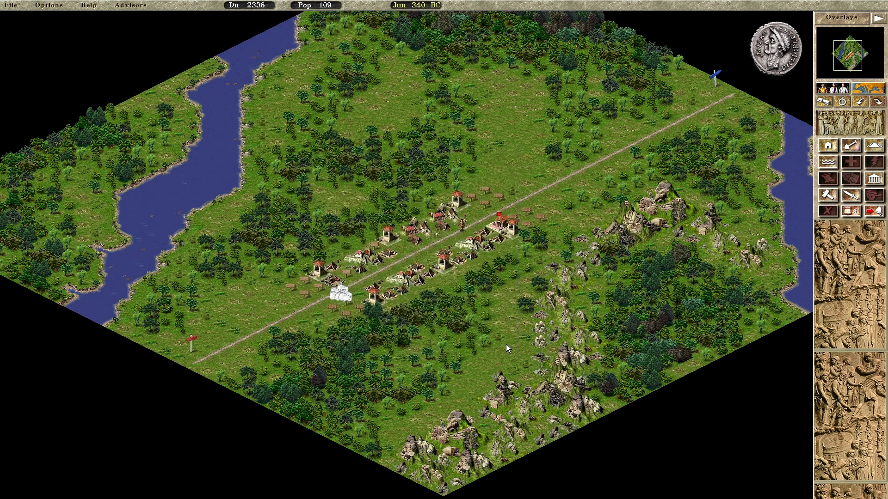
pyautogui.click(873, 179)
pyautogui.click(749, 205)
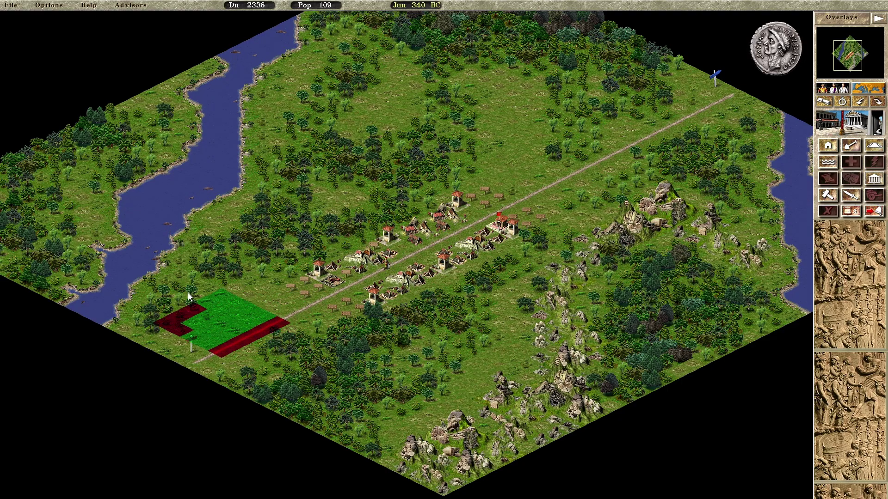
pyautogui.rightClick(210, 291)
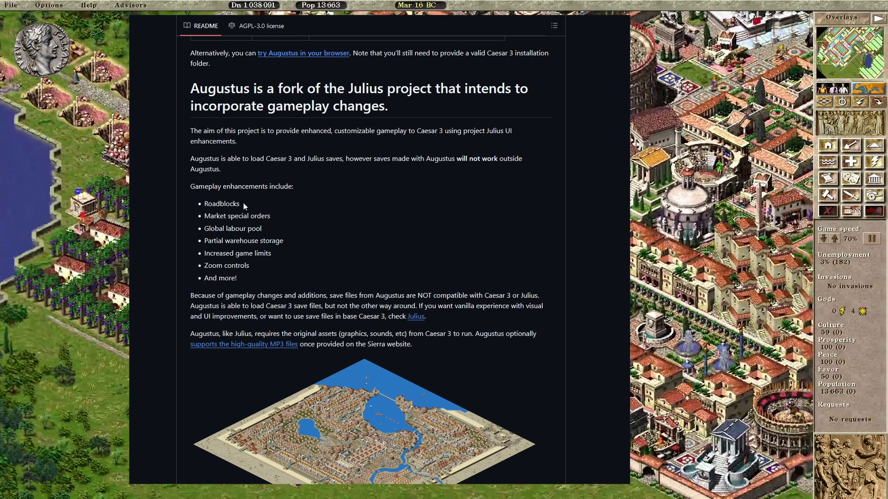
# Step: Highlight 'Roadblocks' and the Market special orders line, then show Augustus's City Management settings
pyautogui.doubleClick(243, 203)
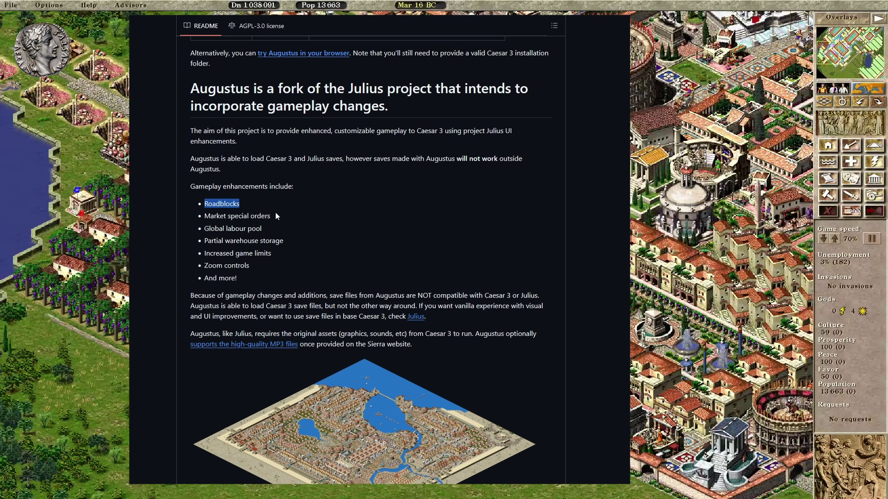
pyautogui.tripleClick(225, 219)
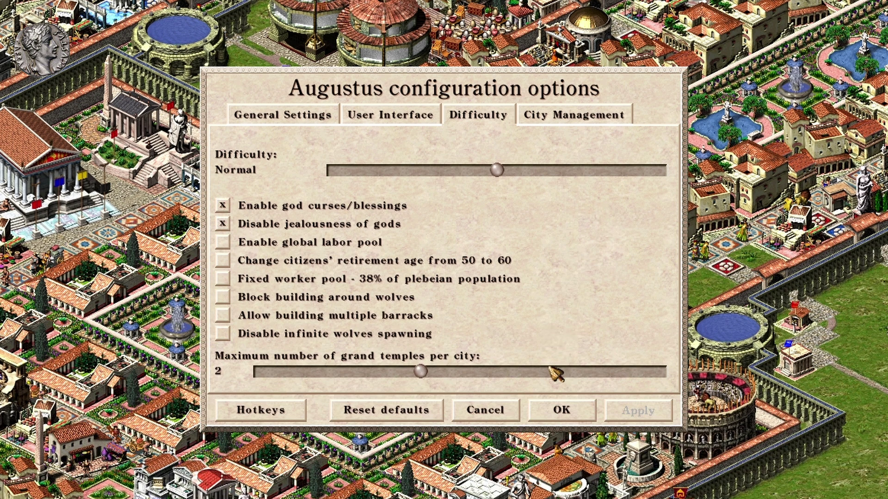
pyautogui.click(613, 110)
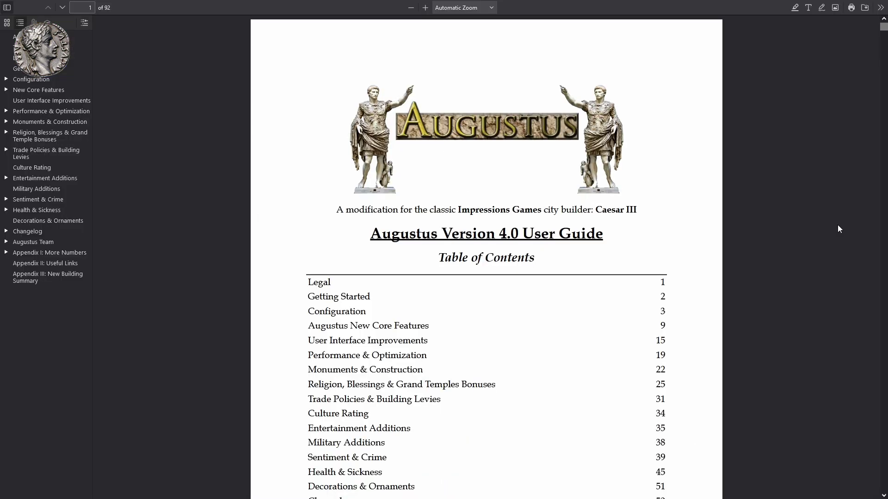
pyautogui.middleClick(825, 219)
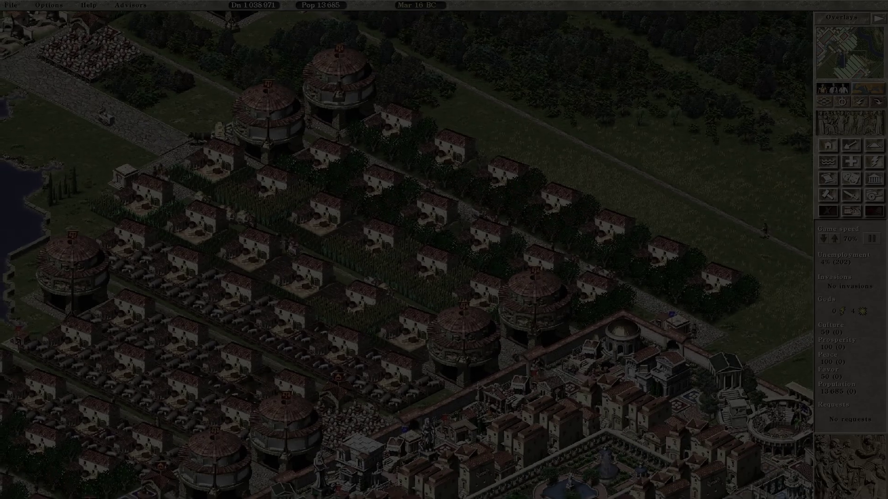
pyautogui.press('Down')
pyautogui.press('Left')
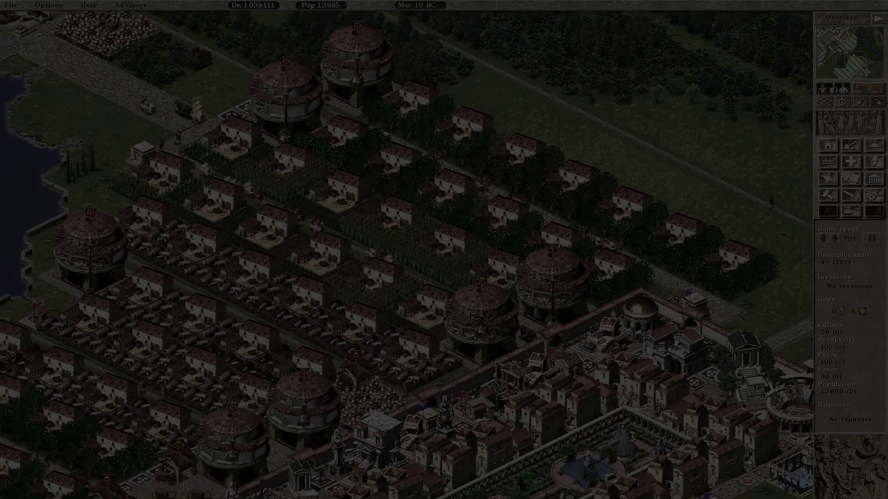
pyautogui.press('Down')
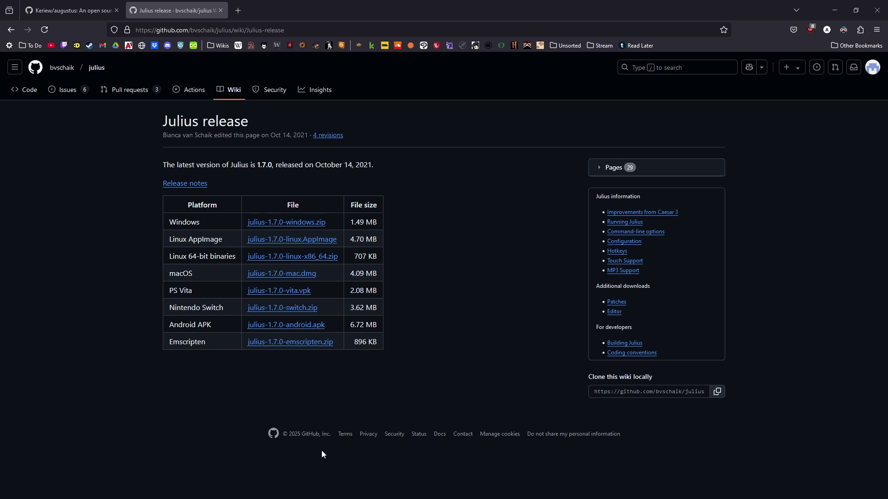
# Step: Download julius-1.7.0-windows.zip, open it in WinRAR on the left, and bring up the Games folder
pyautogui.click(263, 223)
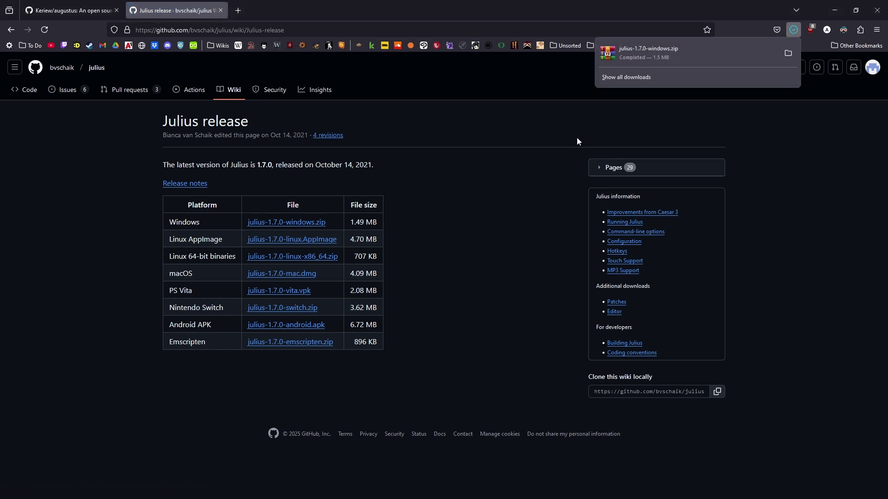
pyautogui.click(662, 53)
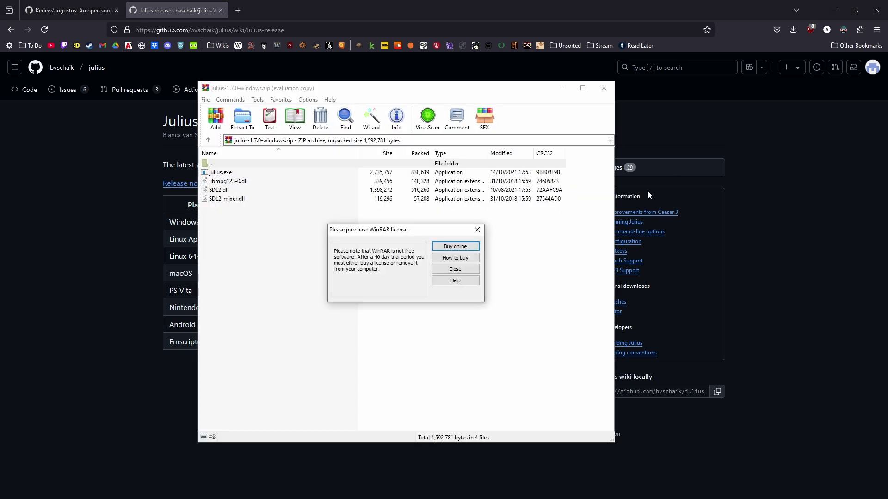
pyautogui.click(476, 268)
pyautogui.moveTo(310, 92); pyautogui.dragTo(117, 89)
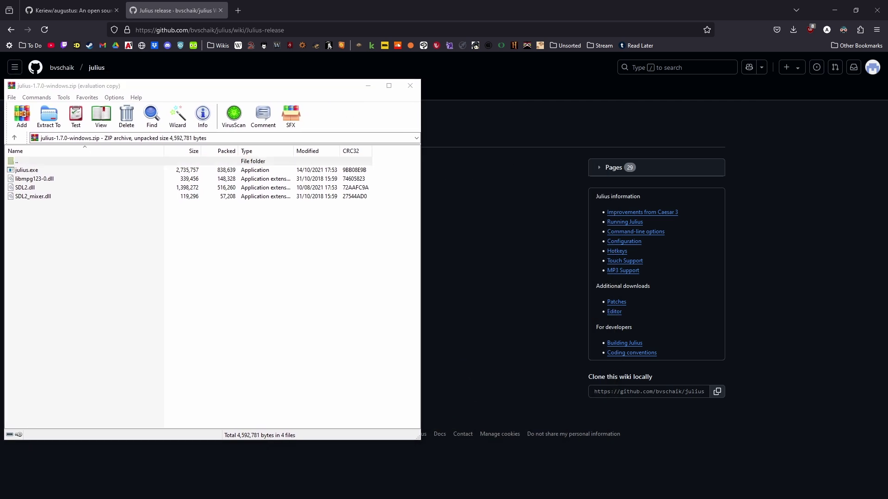
pyautogui.hotkey('alt', 'Tab')
# Step: Create a new folder named 'Caesar 3 Julius' in the Games folder
pyautogui.moveTo(427, 87); pyautogui.dragTo(628, 80)
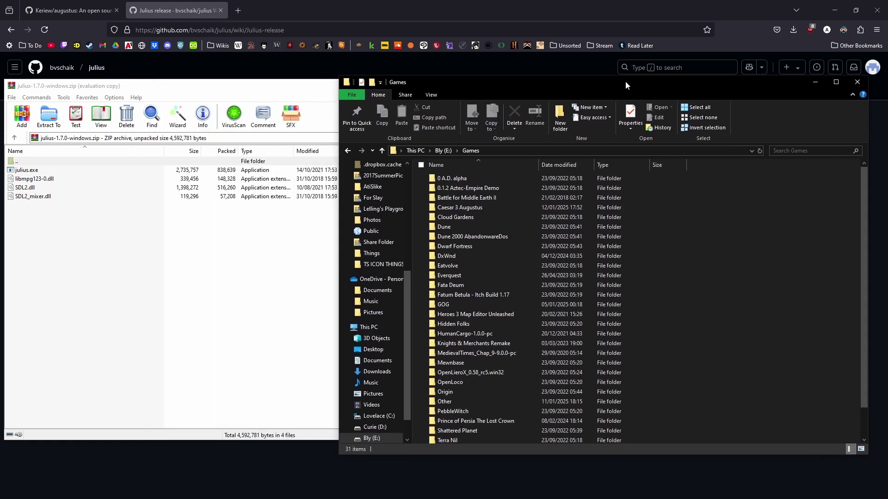
pyautogui.rightClick(755, 288)
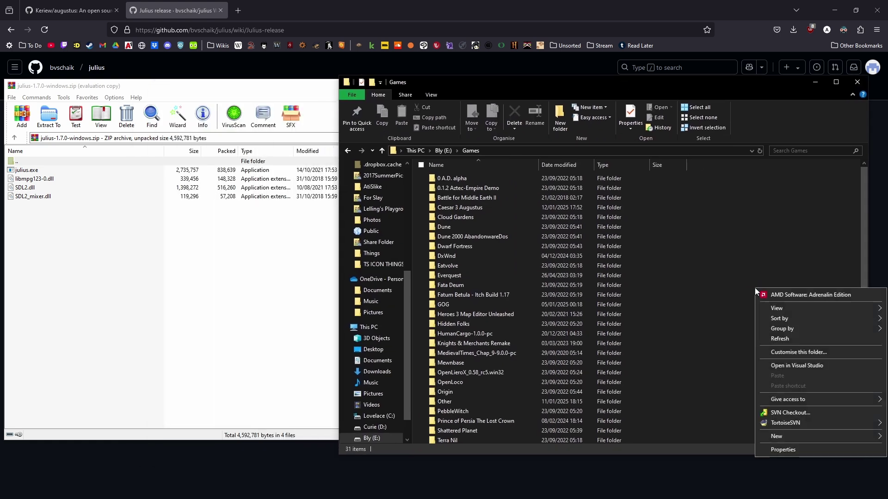
pyautogui.moveTo(788, 434)
pyautogui.click(663, 362)
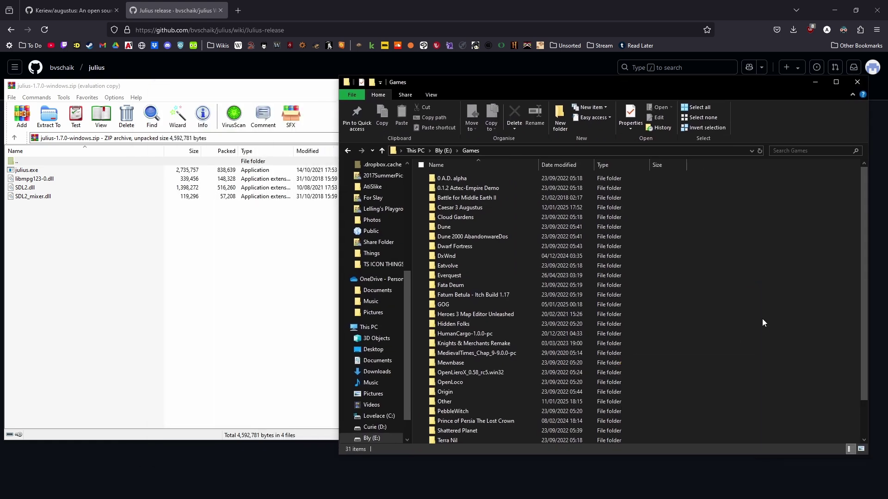
pyautogui.write('Caesar 3 Julius')
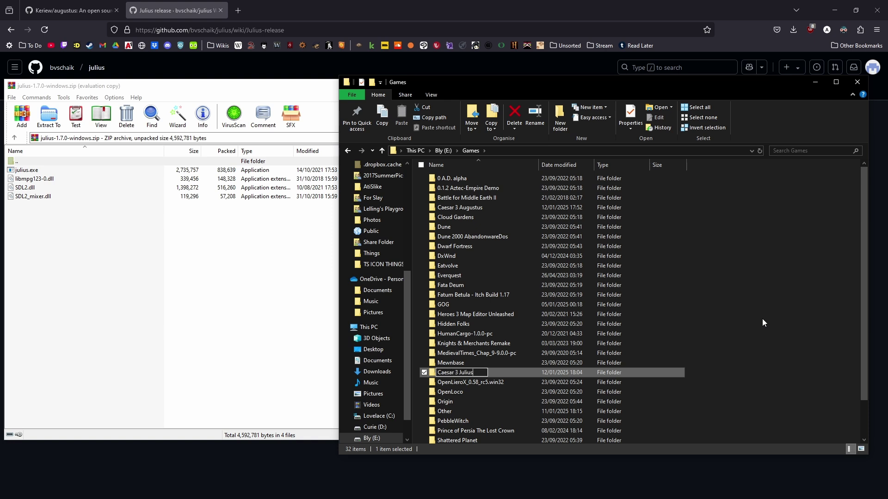
pyautogui.press('Return')
# Step: Put julius.exe and the three DLLs into Caesar 3 Julius and launch julius.exe
pyautogui.doubleClick(450, 218)
pyautogui.moveTo(96, 240); pyautogui.dragTo(590, 257)
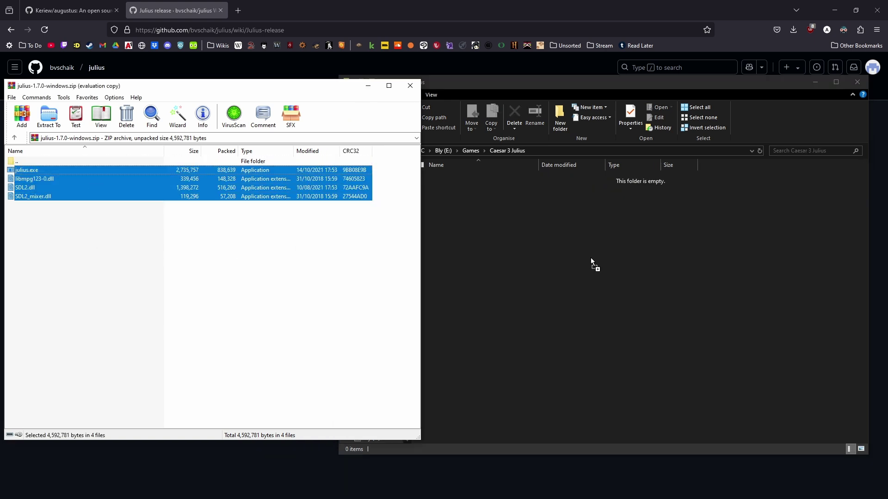
pyautogui.click(566, 329)
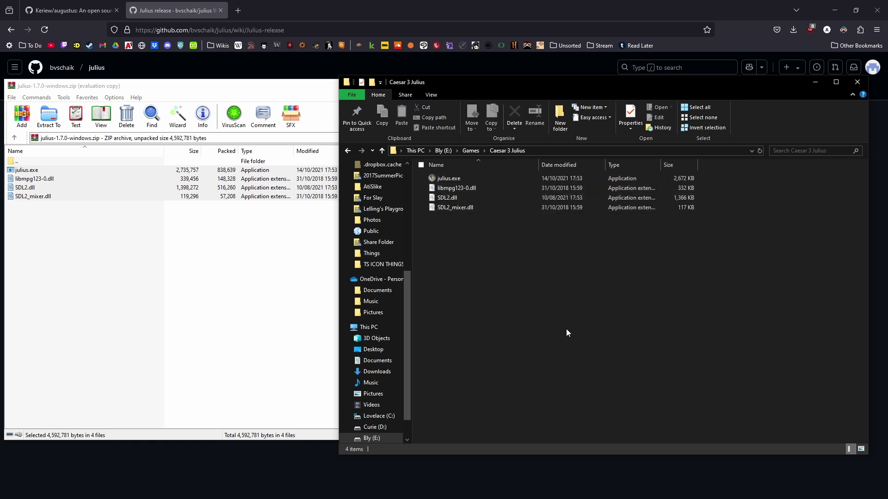
pyautogui.doubleClick(470, 177)
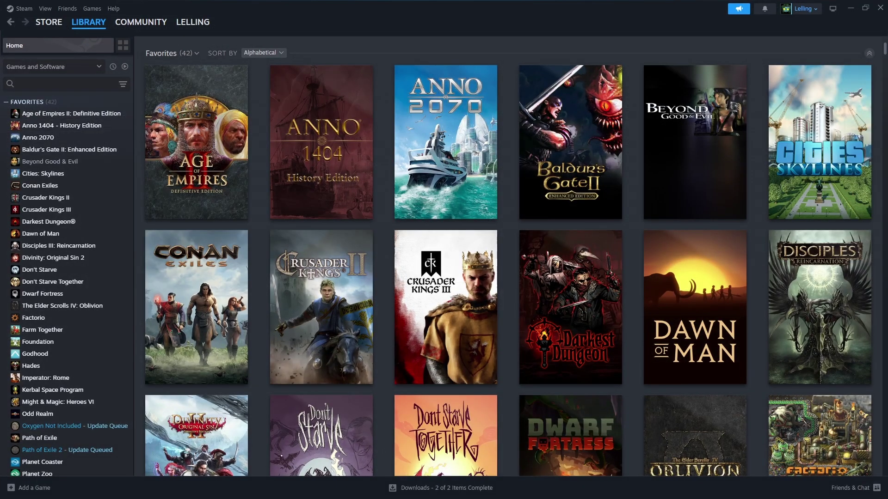
# Step: Find Caesar 3 in the Steam library and browse its installed files folder
pyautogui.click(55, 83)
pyautogui.write('caes')
pyautogui.click(55, 114)
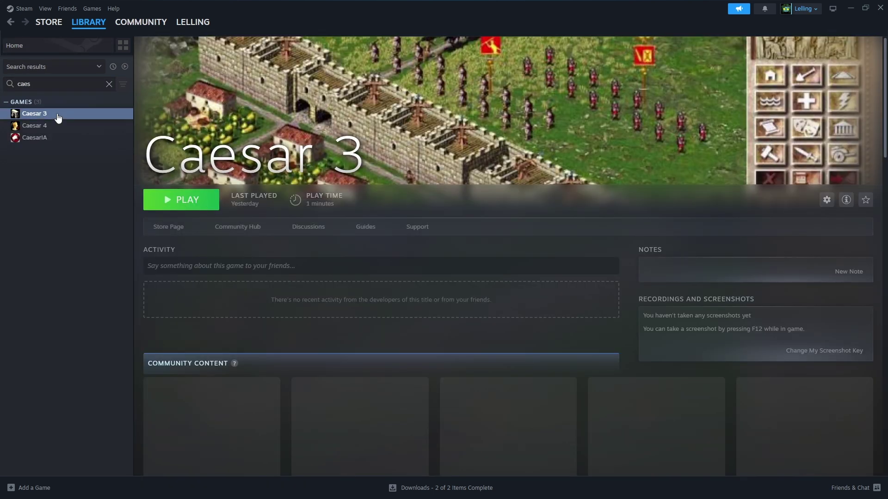
pyautogui.rightClick(56, 112)
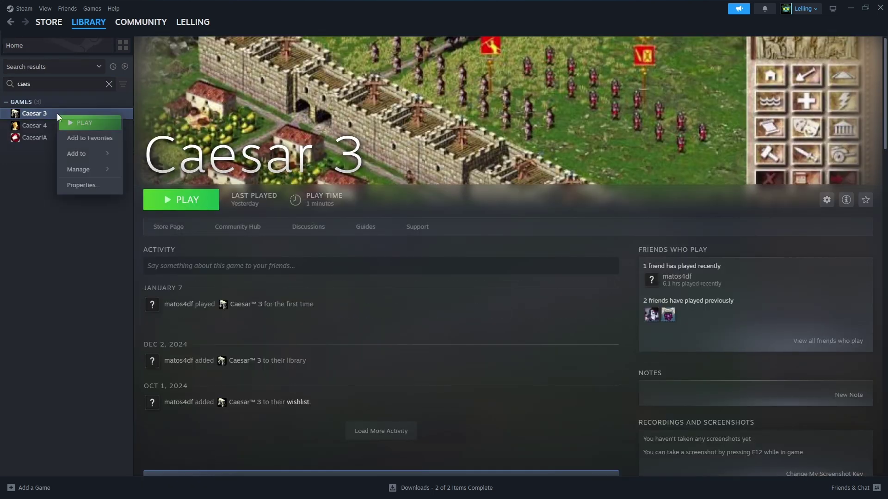
pyautogui.click(79, 185)
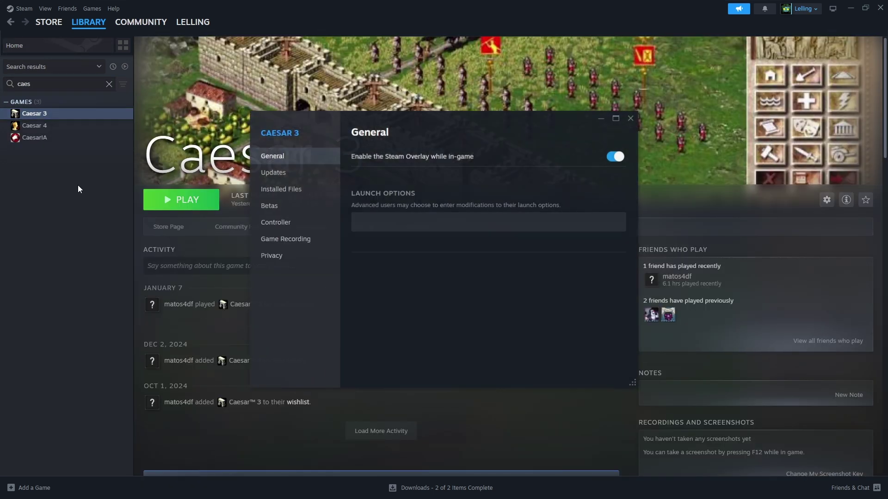
pyautogui.click(287, 190)
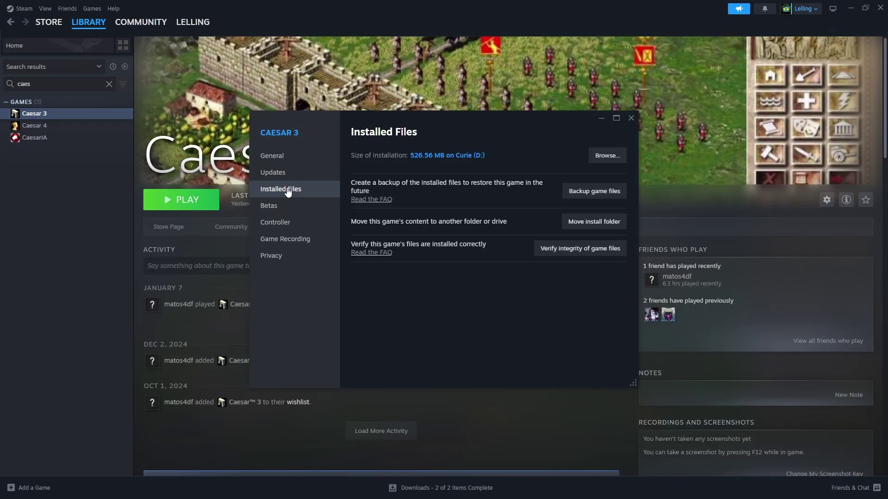
pyautogui.click(602, 156)
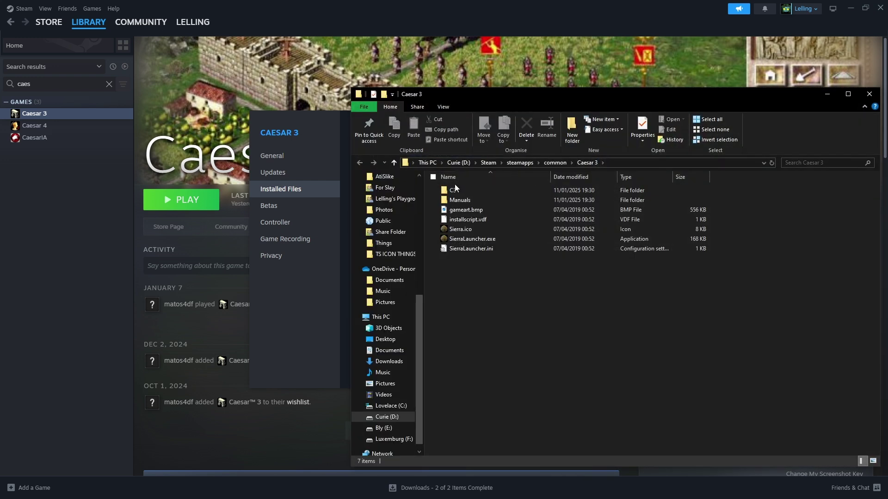
# Step: Copy the C3 folder path and paste it into Julius's folder prompt
pyautogui.click(452, 192)
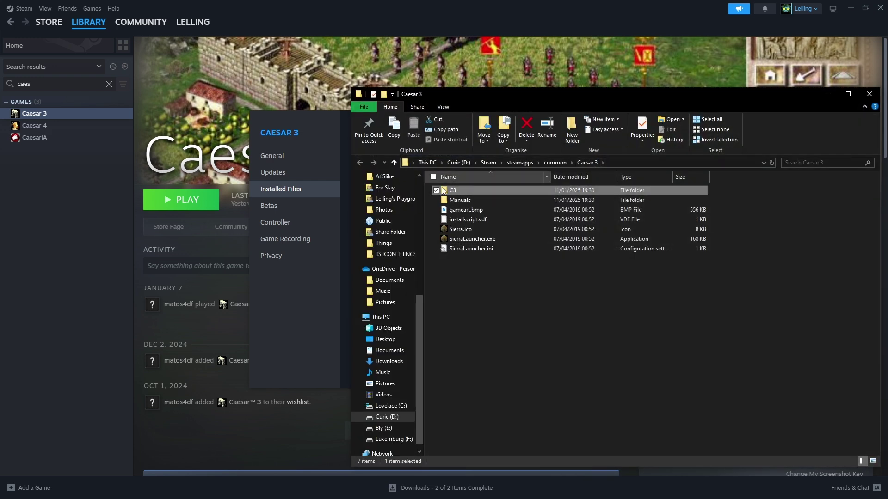
pyautogui.doubleClick(467, 188)
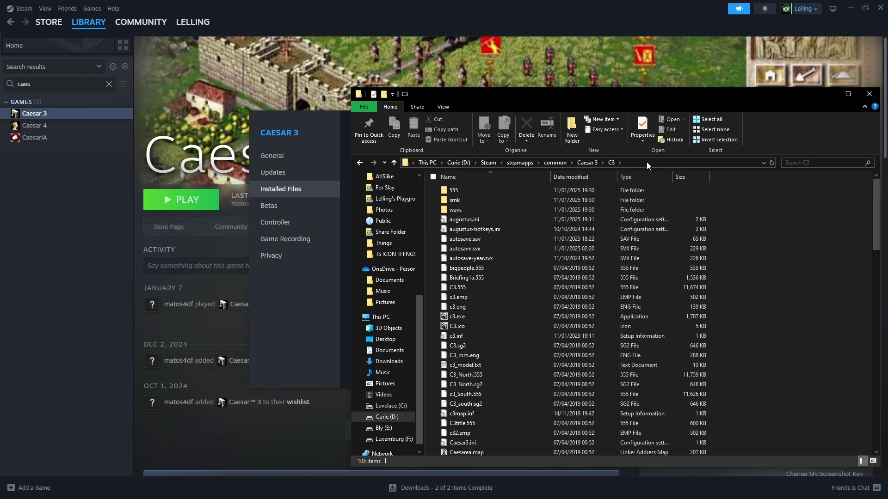
pyautogui.click(646, 162)
pyautogui.rightClick(646, 162)
pyautogui.click(676, 190)
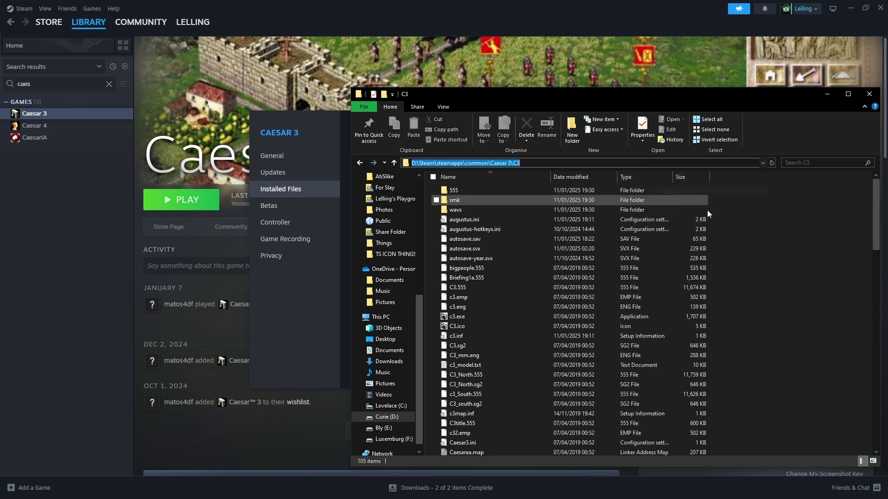
pyautogui.hotkey('alt', 'Tab')
pyautogui.hotkey('ctrl', 'v')
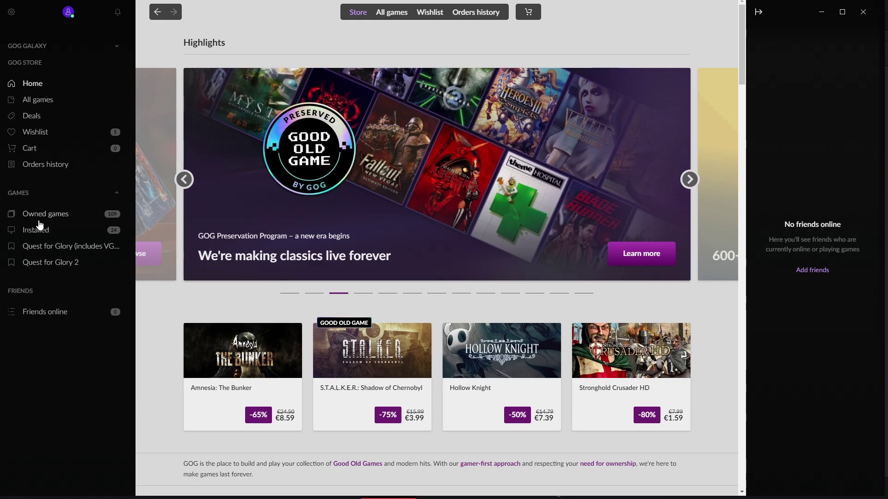
# Step: Open the Lords of Magic SE install folder from GOG Galaxy's installed games, then refocus the folder field
pyautogui.click(35, 231)
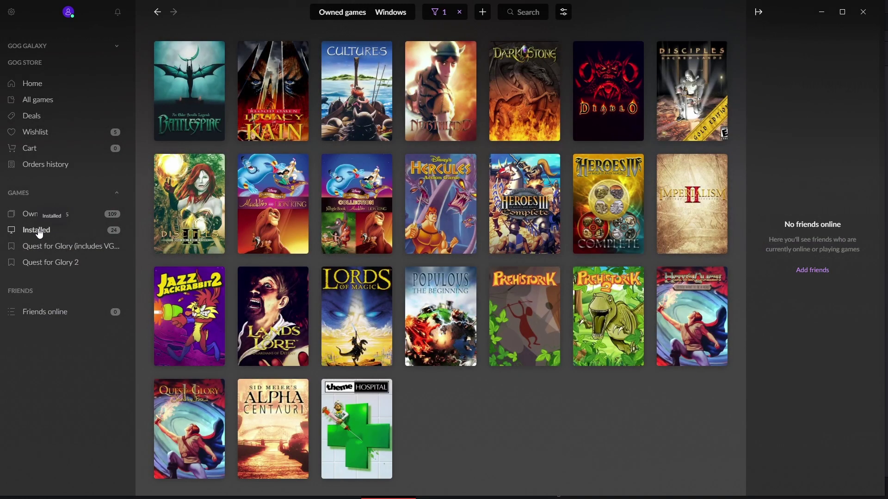
pyautogui.rightClick(345, 303)
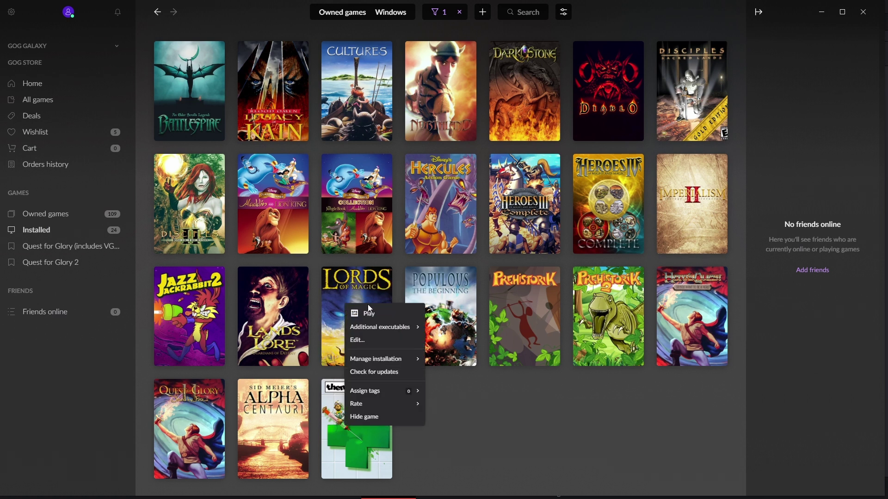
pyautogui.moveTo(371, 364)
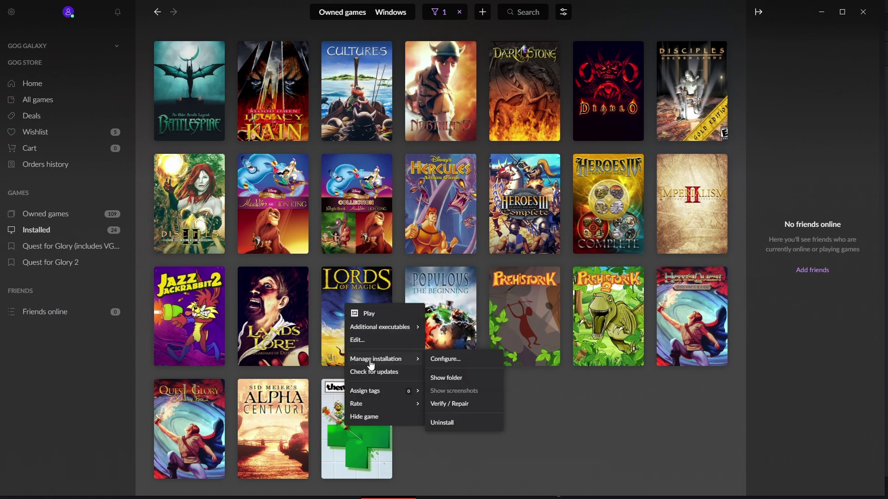
pyautogui.click(463, 380)
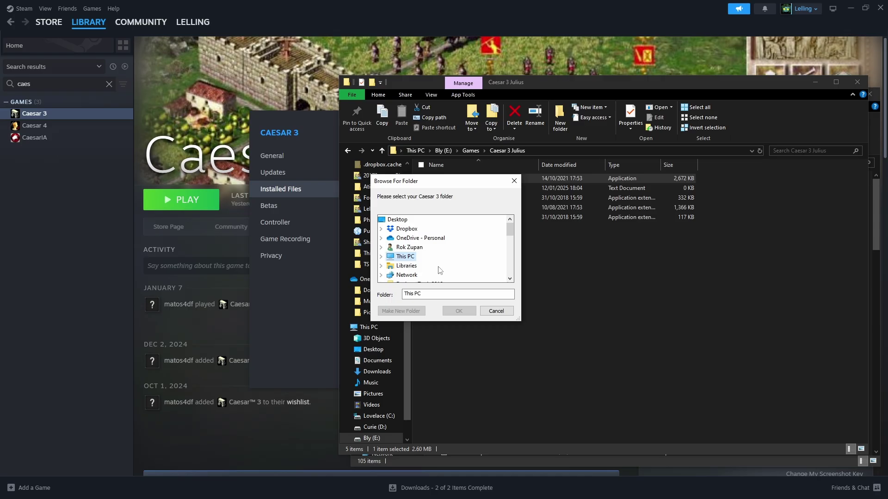
pyautogui.click(422, 294)
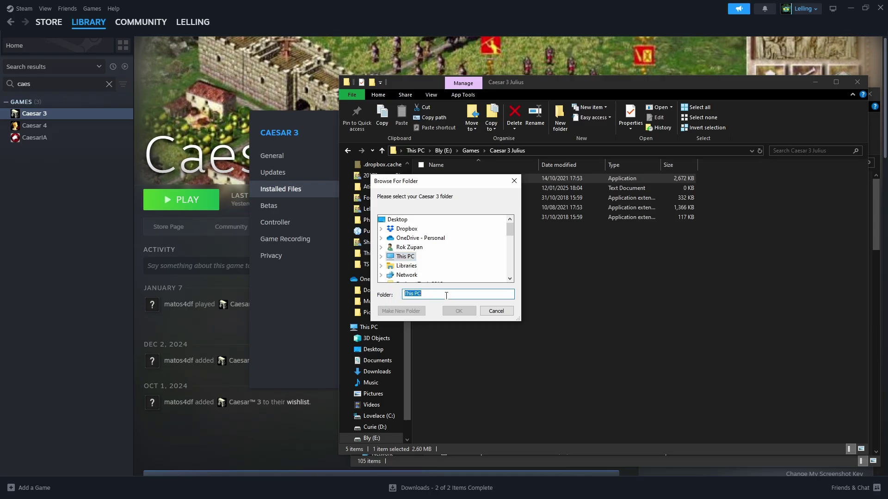
# Step: Set the Caesar 3 folder to D:\Steam\steamapps\common\Caesar 3\C3, confirm, then right-click julius.exe
pyautogui.hotkey('ctrl', 'v')
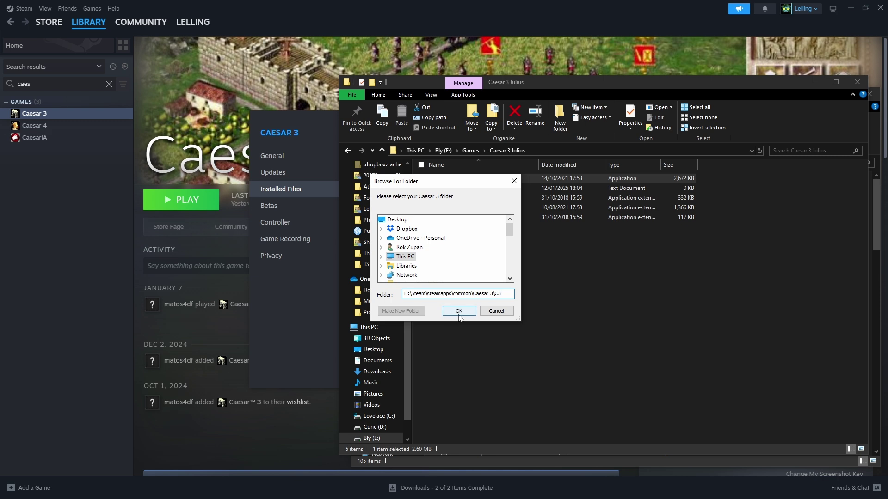
pyautogui.click(458, 315)
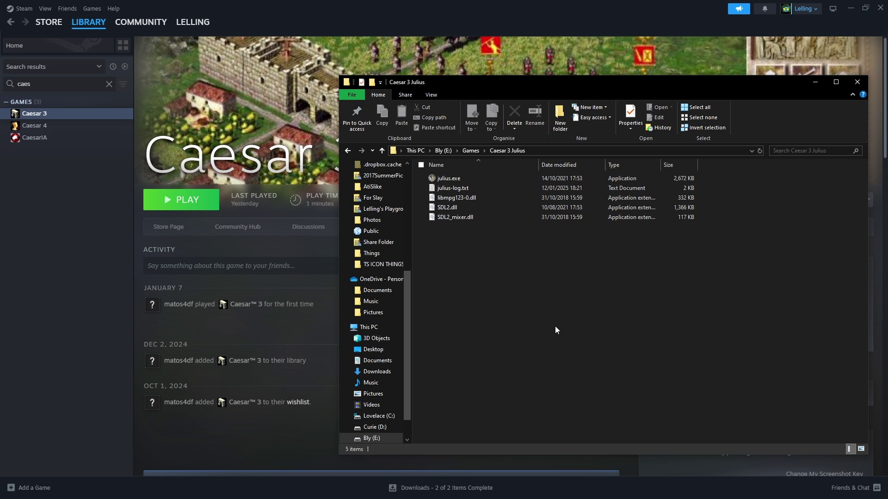
pyautogui.click(447, 180)
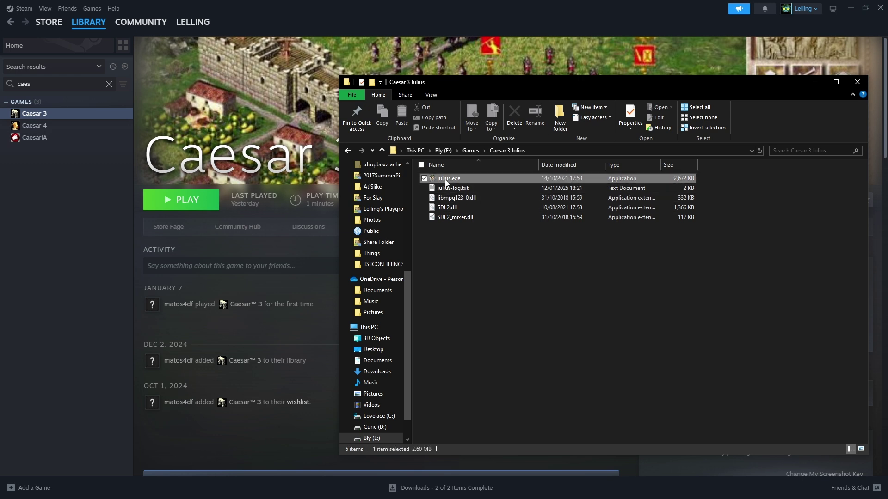
pyautogui.rightClick(447, 183)
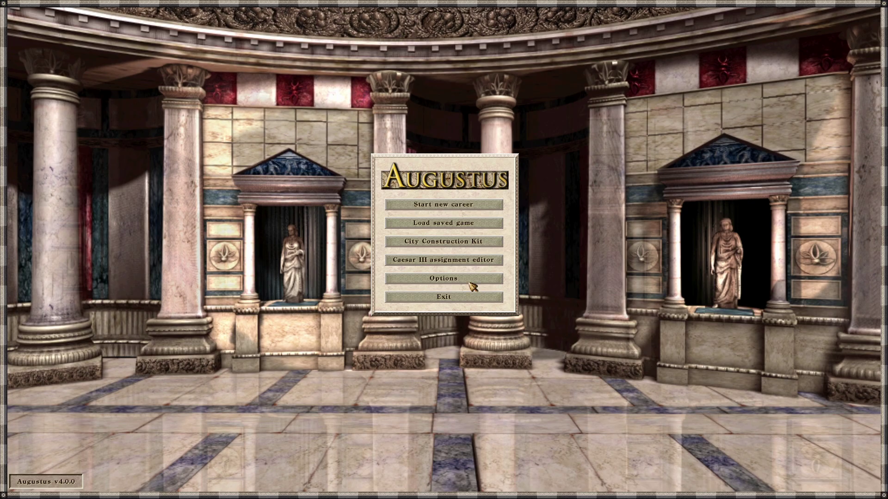
# Step: Browse Augustus's General Settings, User Interface, Difficulty and City Management options, ending at All houses merge
pyautogui.click(470, 279)
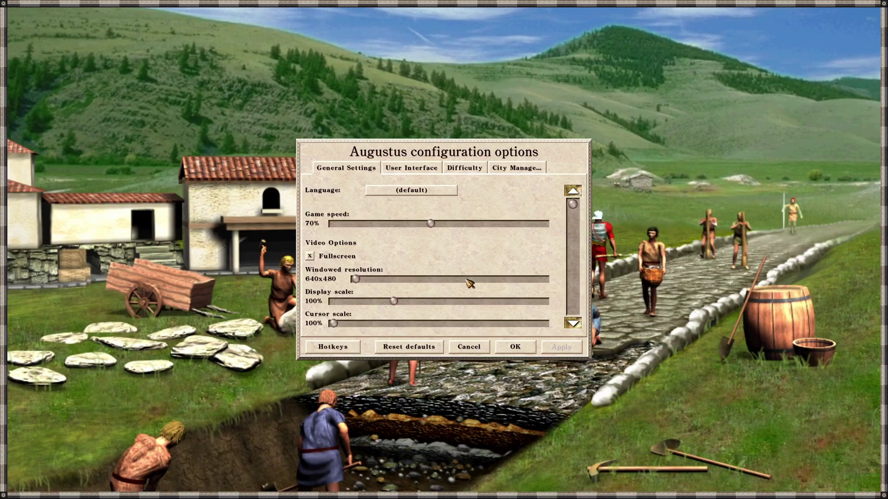
pyautogui.scroll(-5, 493, 247)
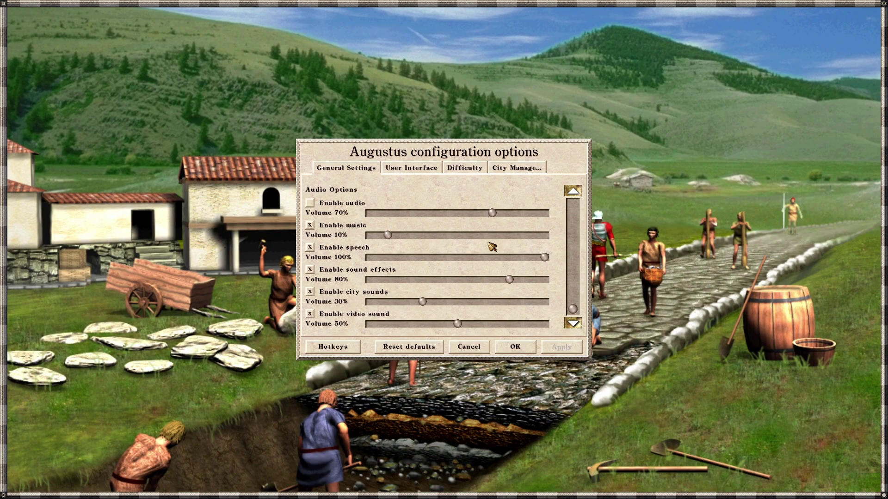
pyautogui.click(429, 164)
pyautogui.scroll(-4, 508, 226)
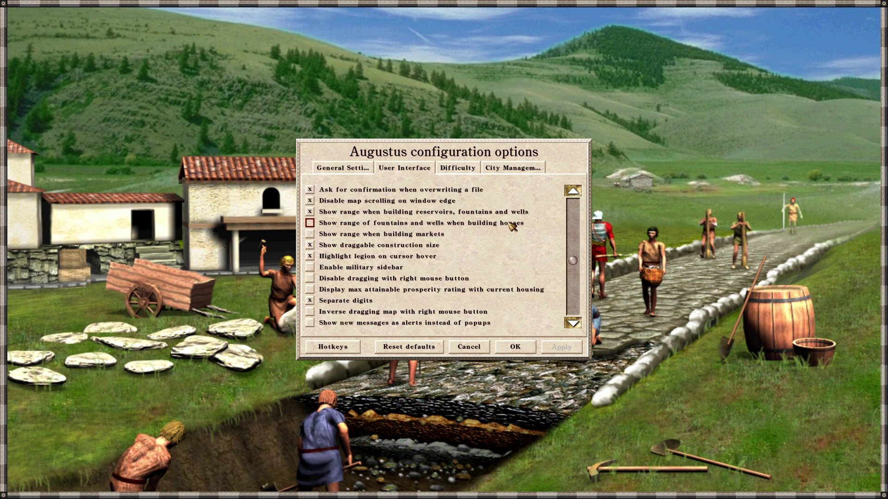
pyautogui.click(476, 170)
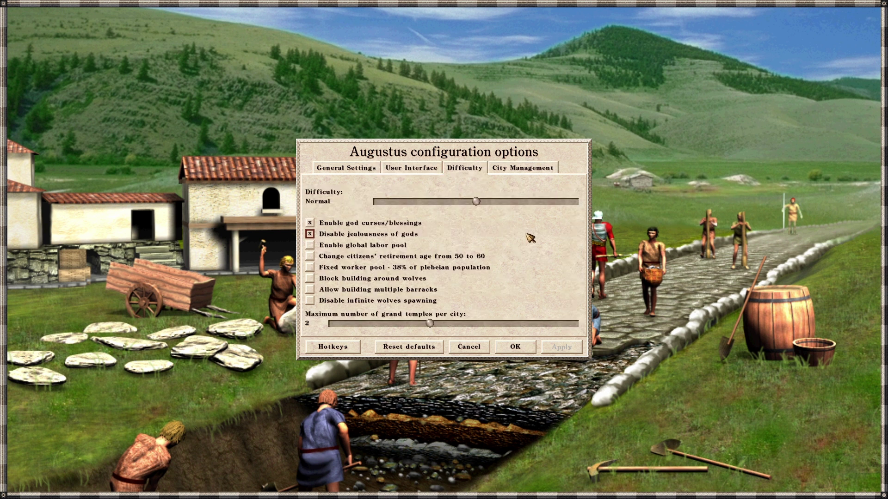
pyautogui.click(533, 172)
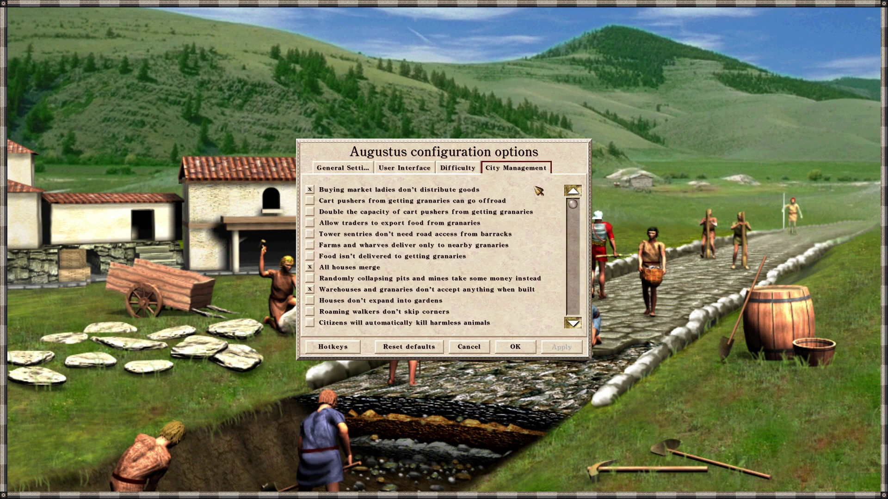
pyautogui.scroll(-1, 538, 333)
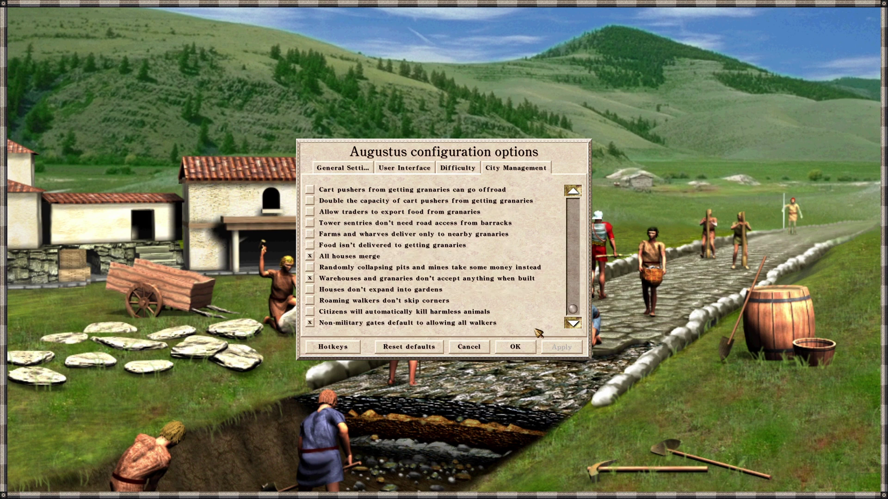